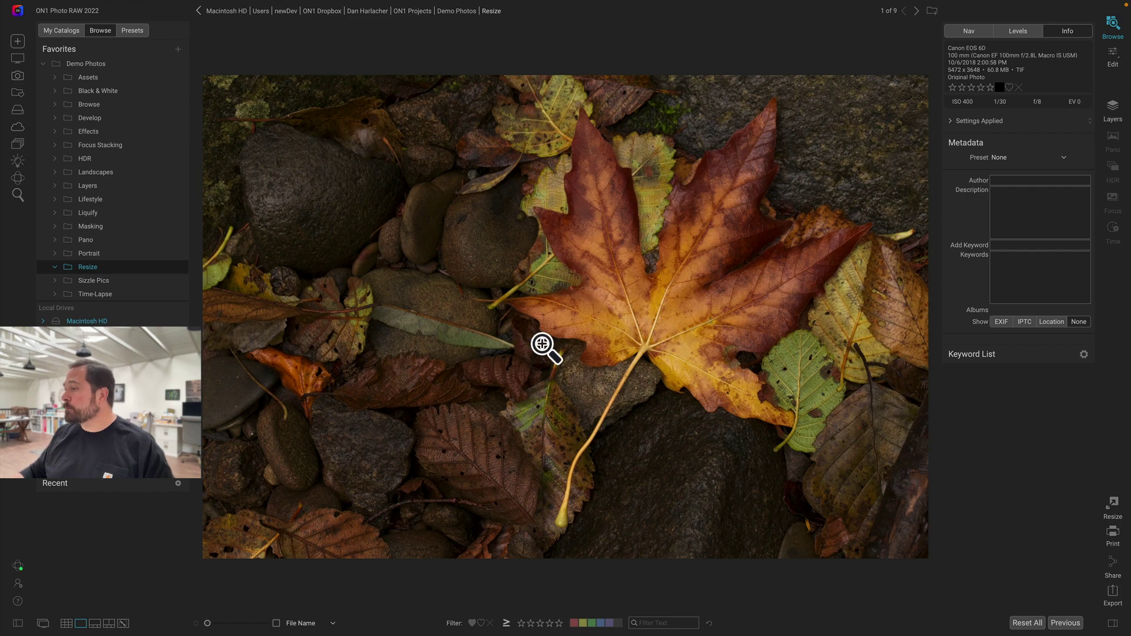
Open the leaf photo in Resize and show the folder's thumbnails in the filmstrip
left_click(1114, 506)
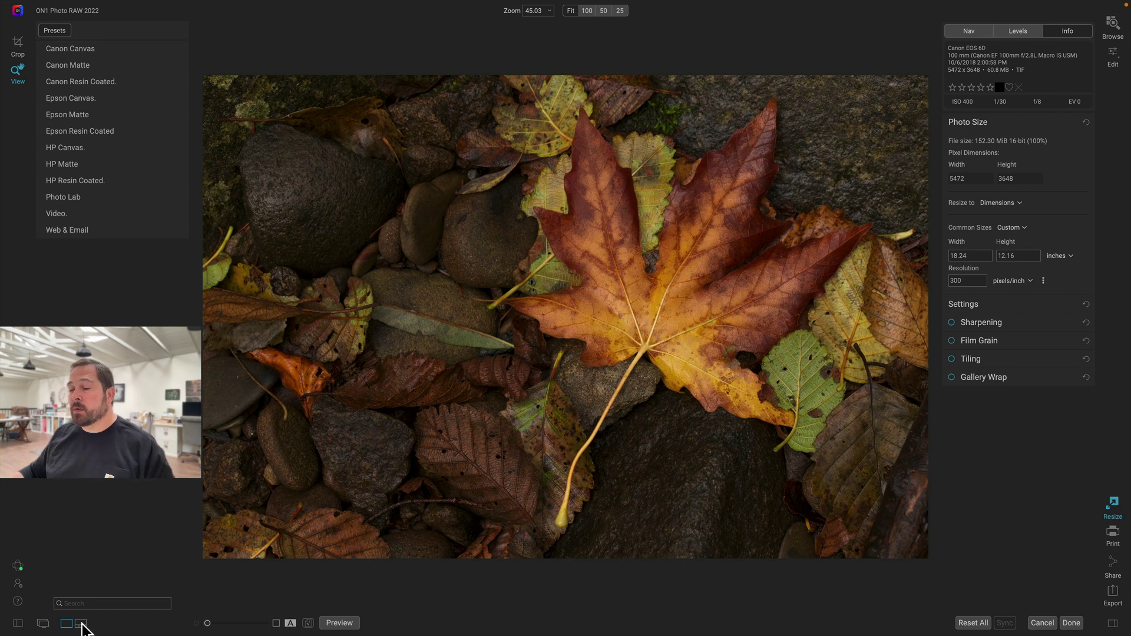
left_click(80, 623)
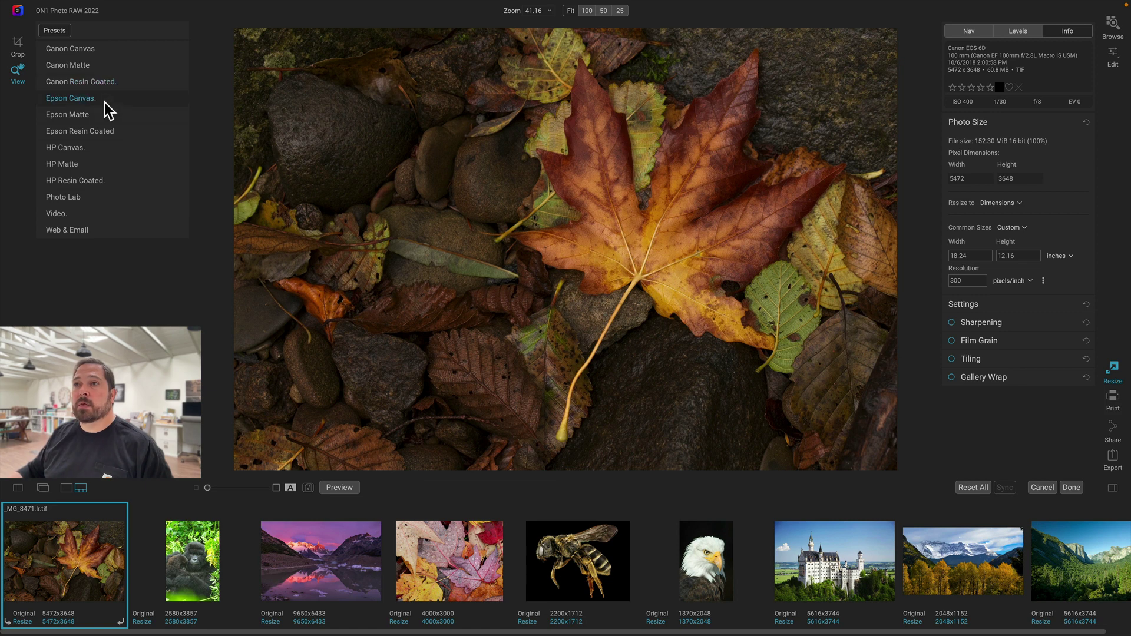
Apply the Epson 24x30 Gallery Wrap preset, shift the leaf left in the crop, and commit it
left_click(86, 101)
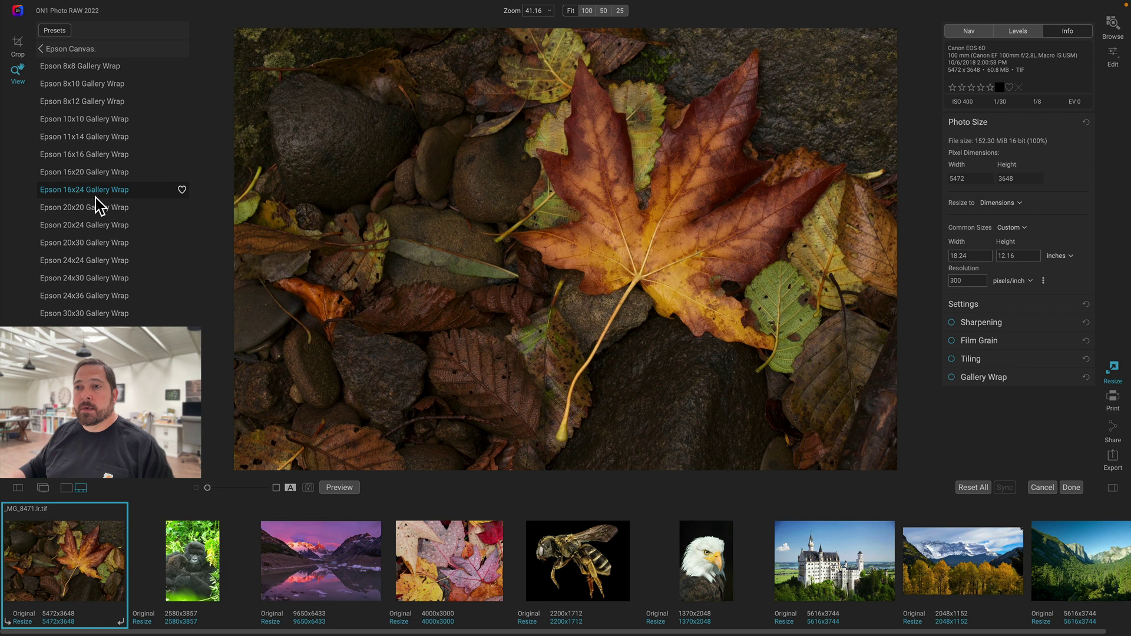
left_click(98, 277)
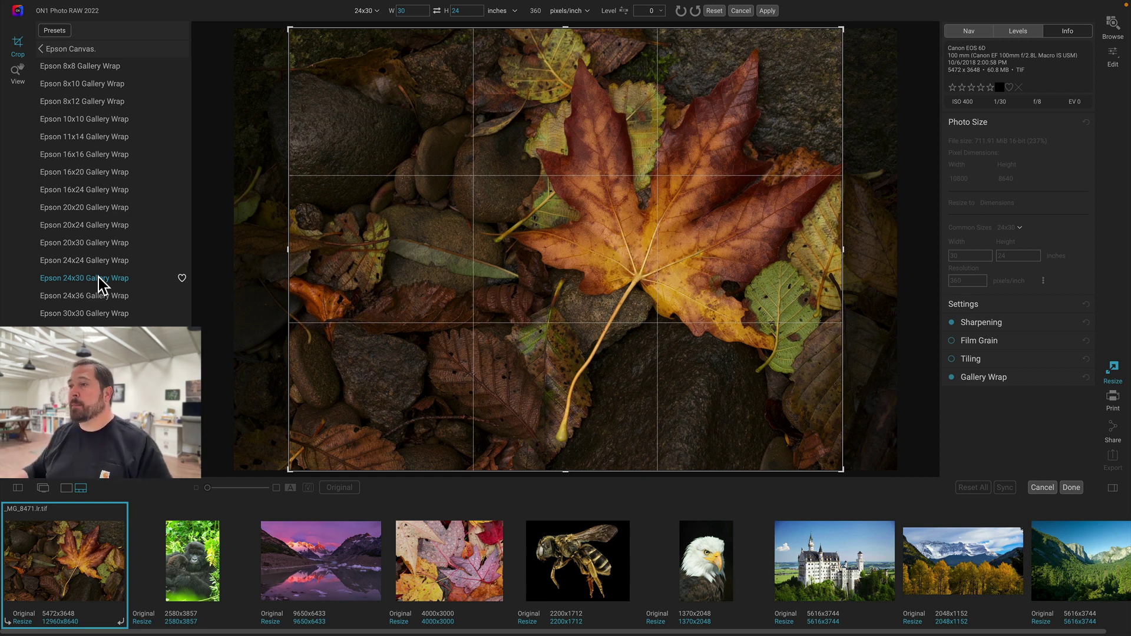
left_click_drag(535, 212, 496, 207)
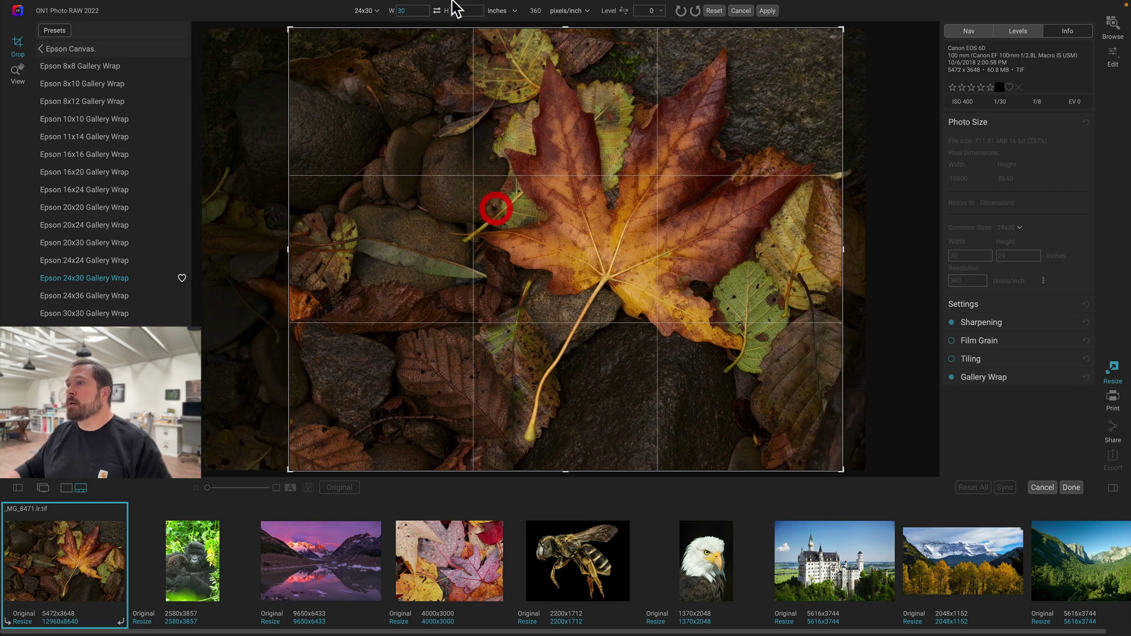
left_click_drag(565, 29, 565, 32)
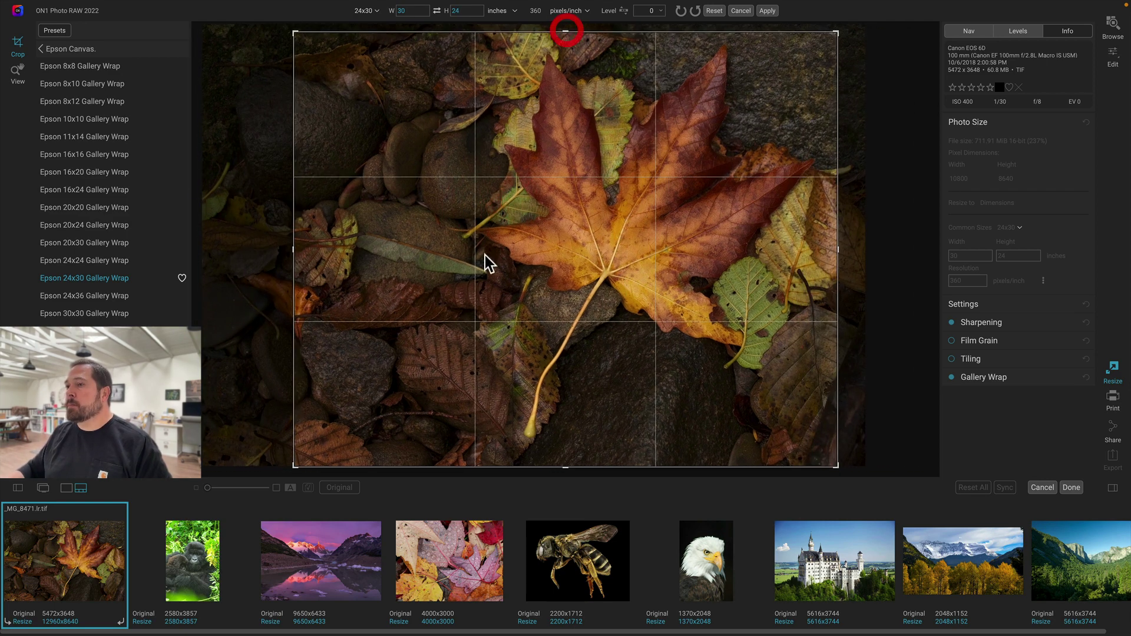
left_click(767, 10)
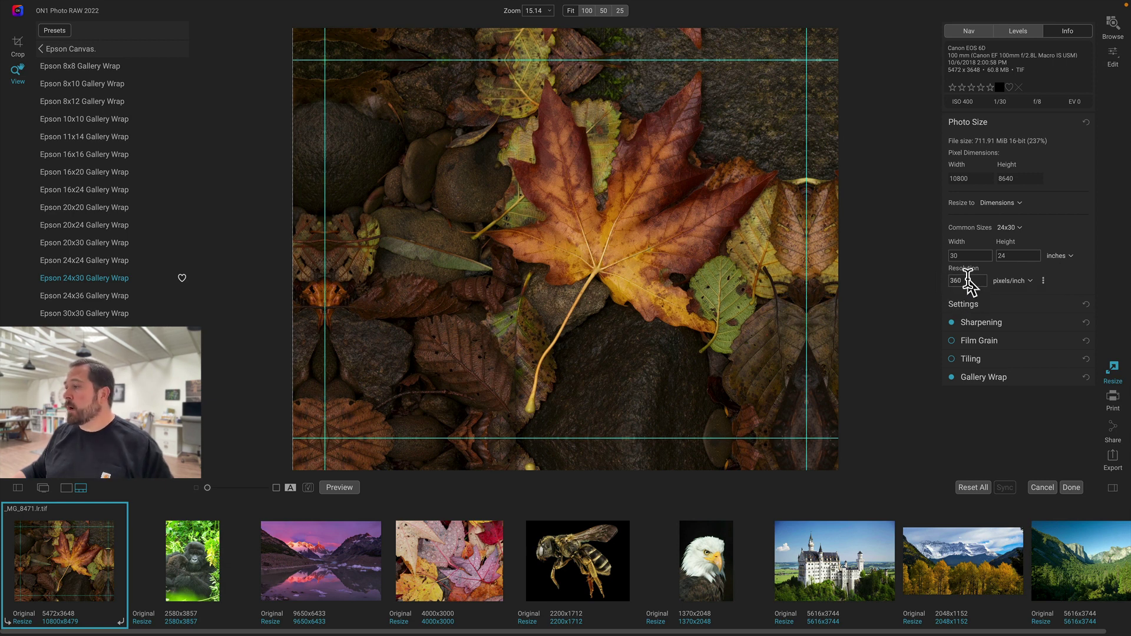
Expand the Sharpening section to show Progressive sharpening at Amount 50, Detail 50
left_click(992, 321)
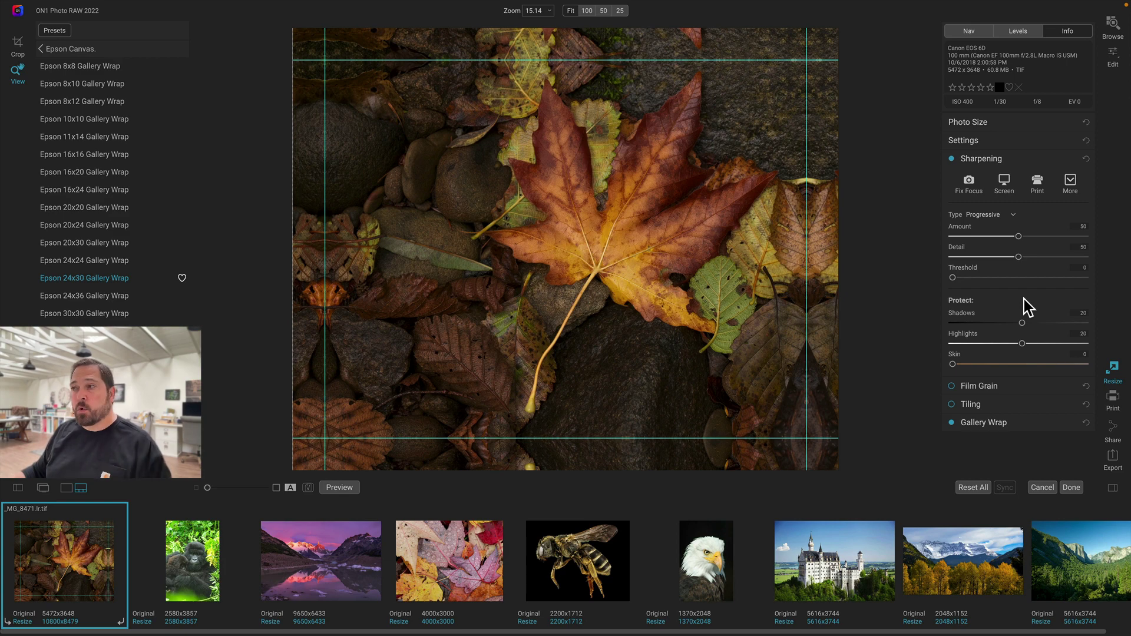
Zoom to 100% on the vein junction, split before/after, and raise Smoothness to 62
left_click(587, 11)
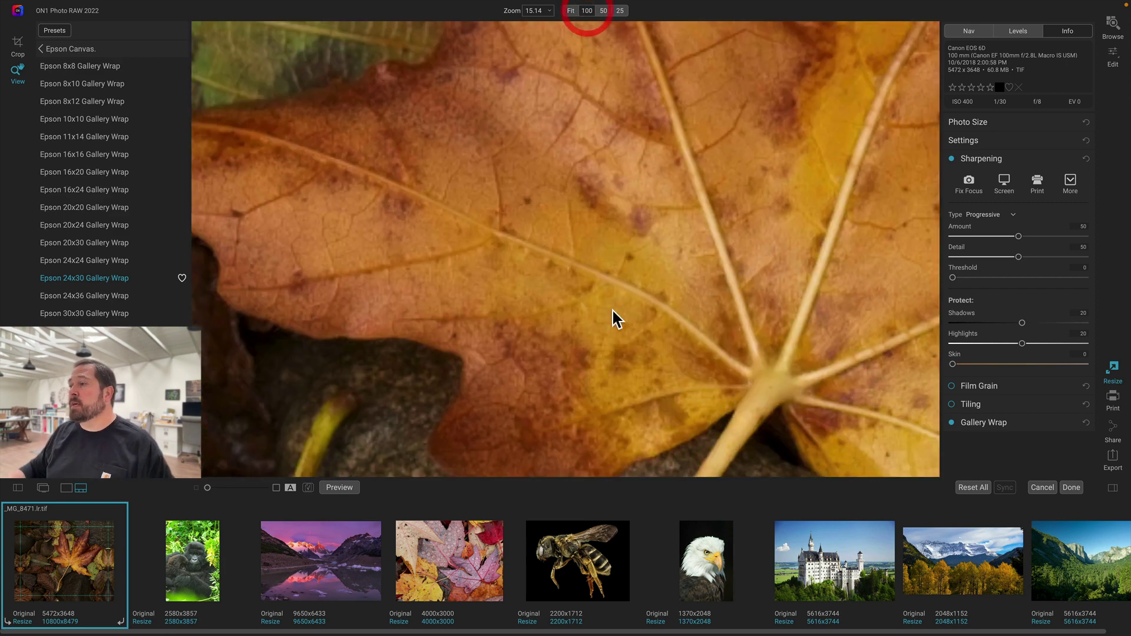
left_click_drag(769, 328, 557, 223)
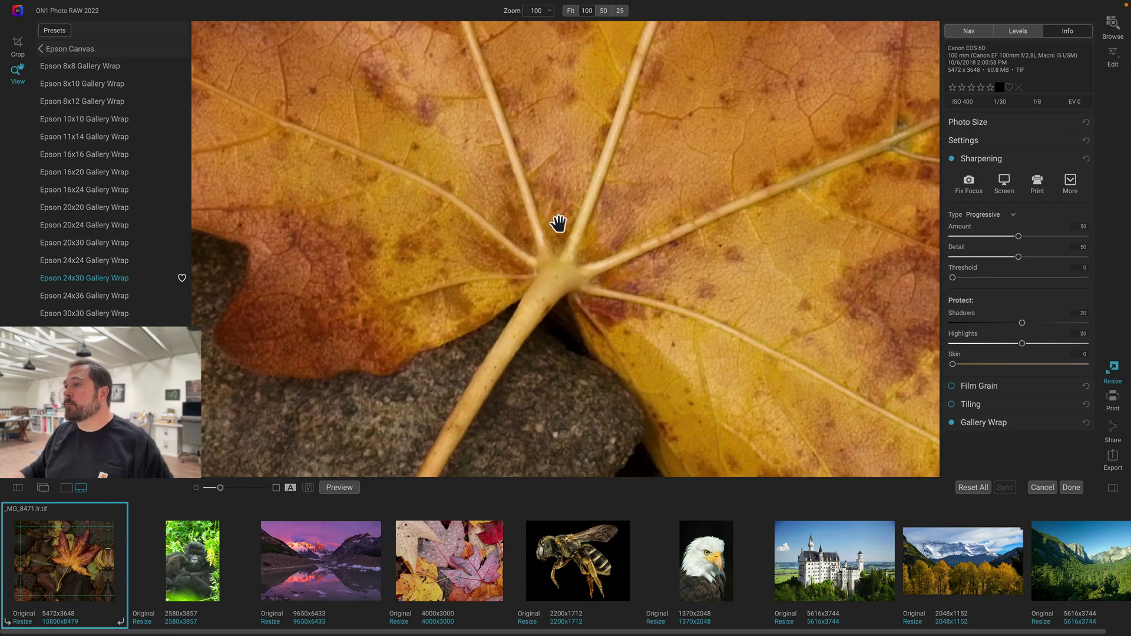
left_click(494, 249)
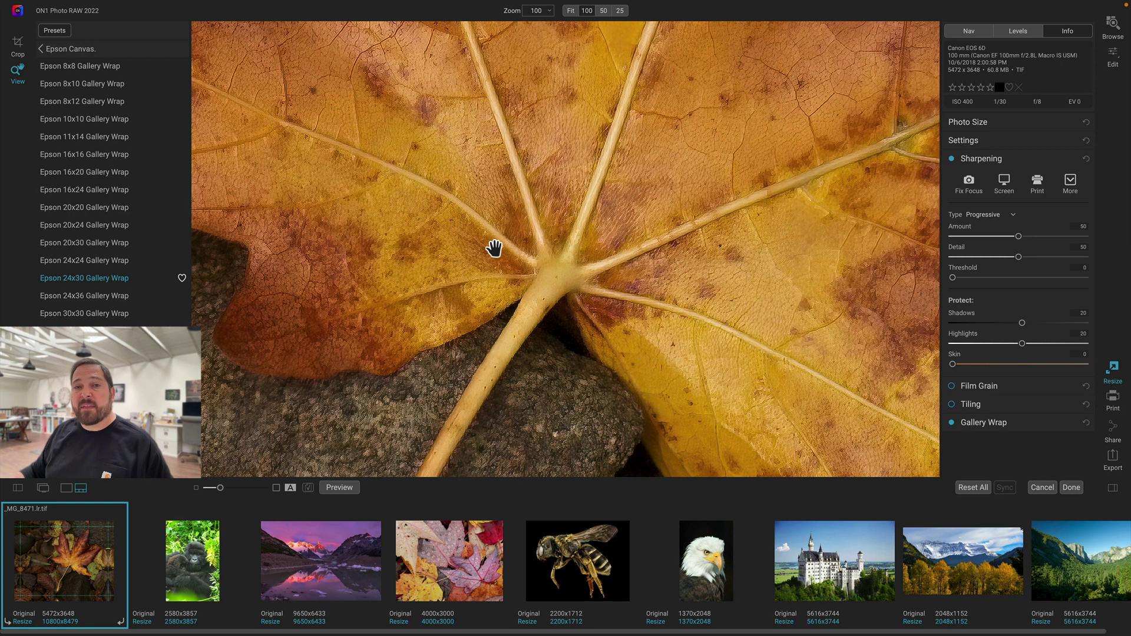
left_click(289, 487)
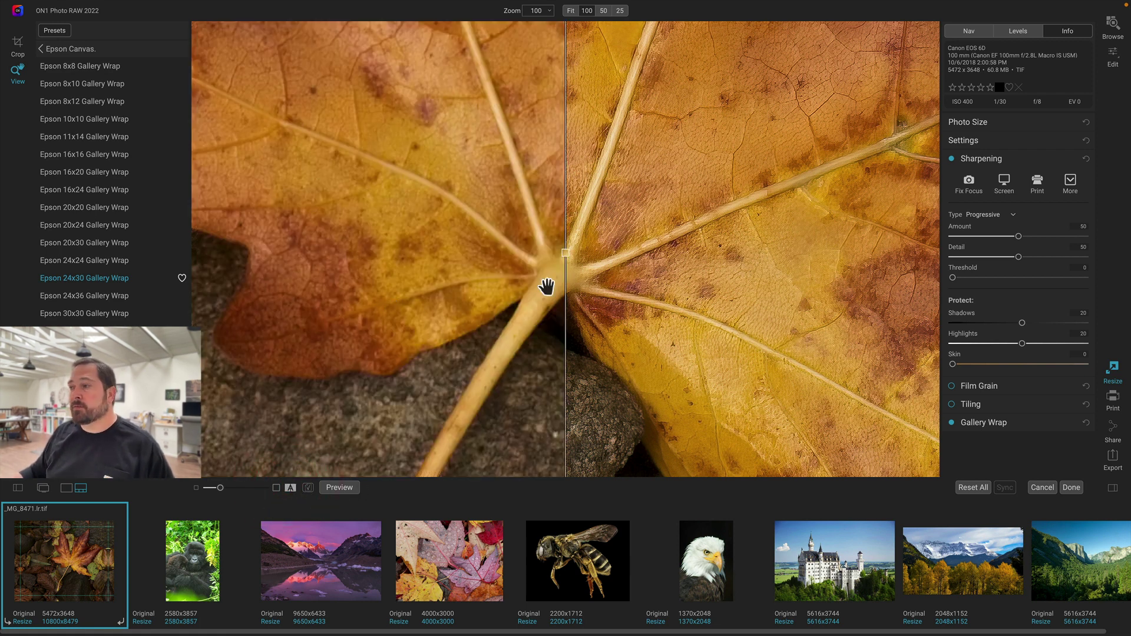
left_click_drag(568, 252, 523, 253)
left_click(530, 262)
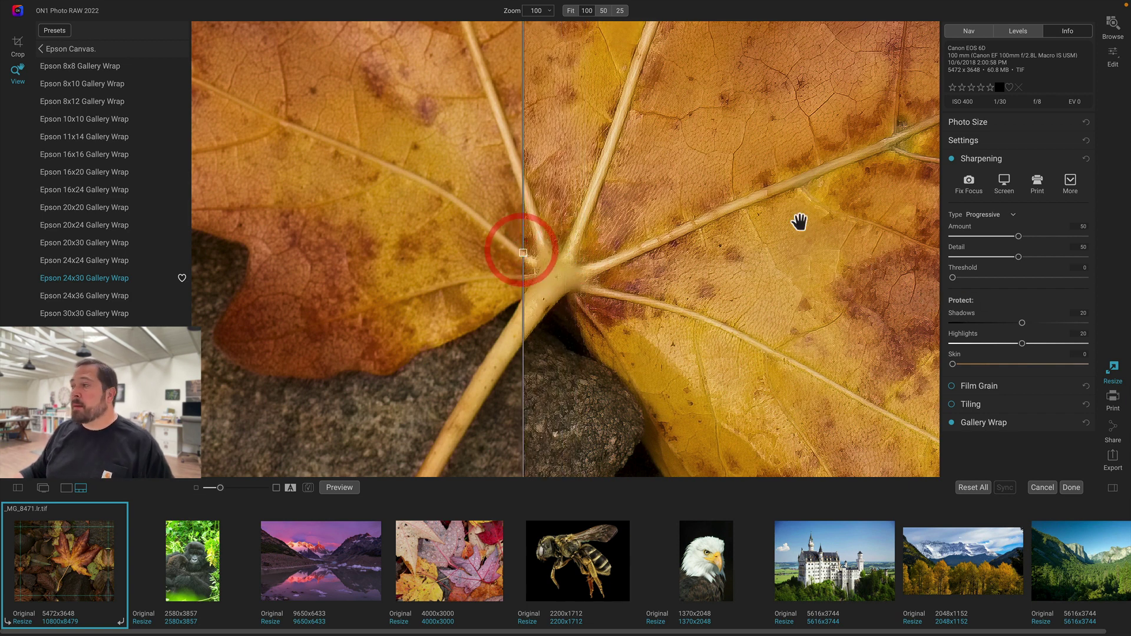
left_click(980, 142)
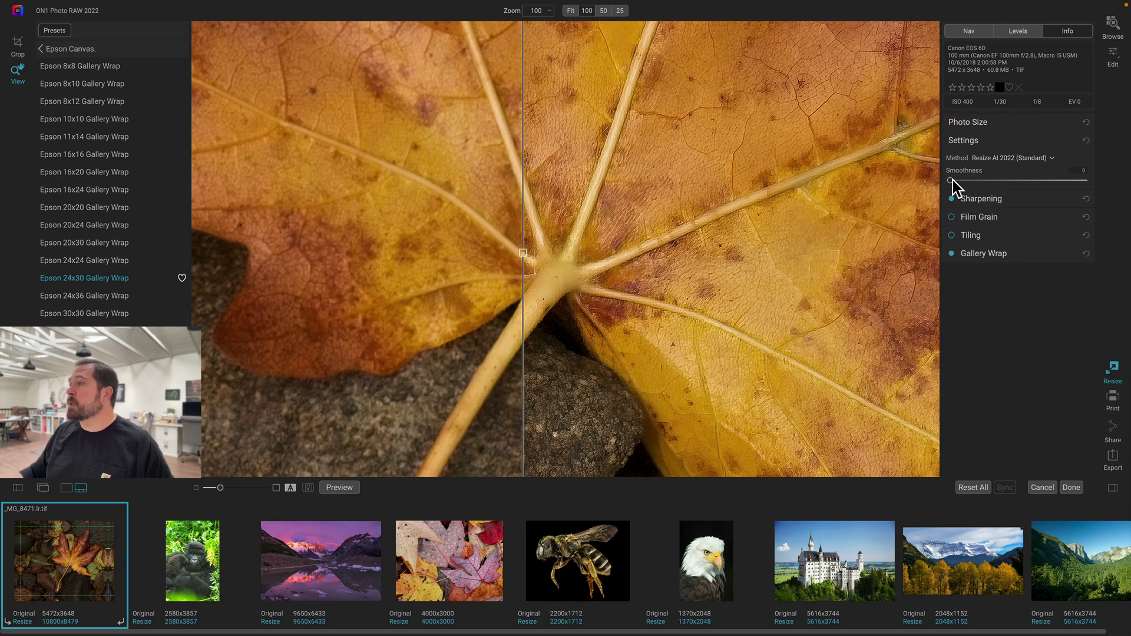
left_click_drag(950, 180, 1031, 181)
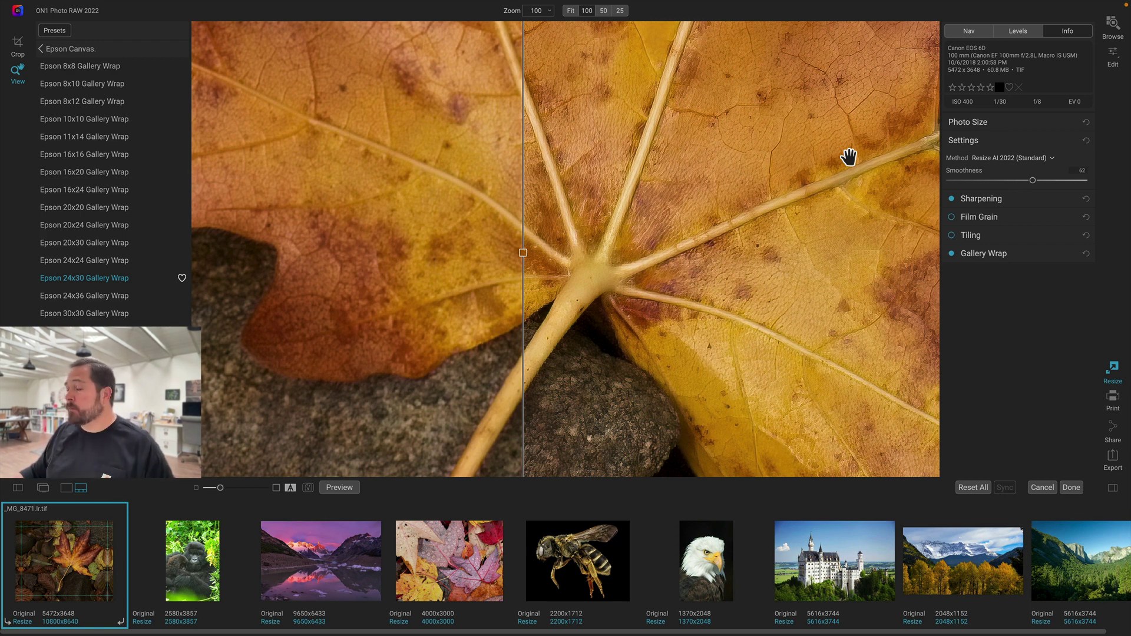
Finish resizing, cancel the Save Photo dialog unchanged, and open the Export dialog instead
left_click(1068, 488)
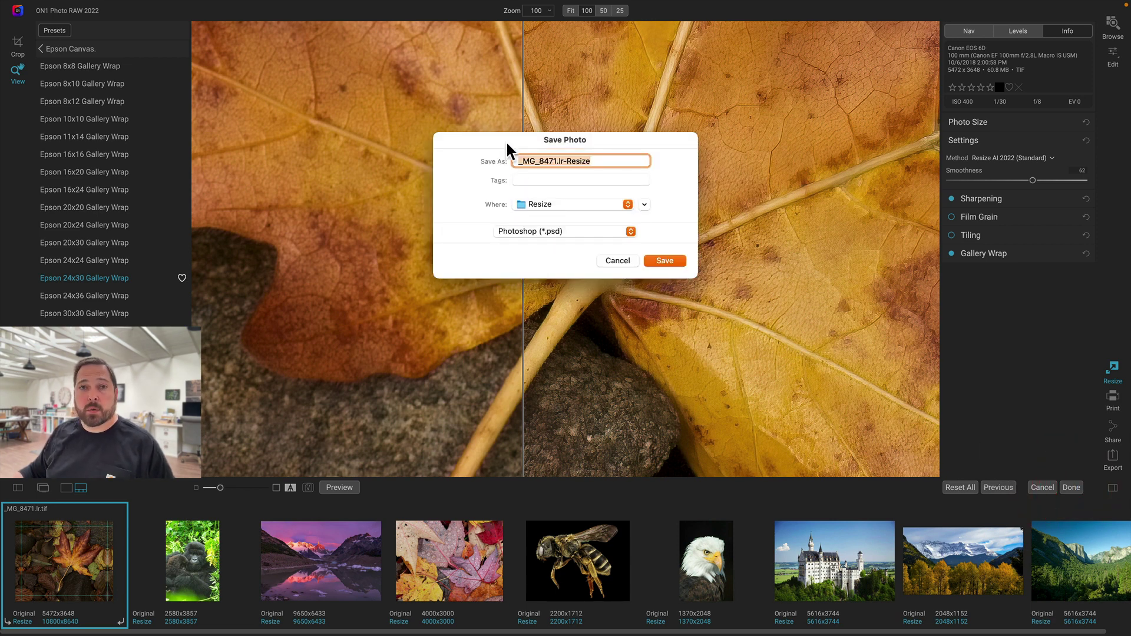
left_click(546, 230)
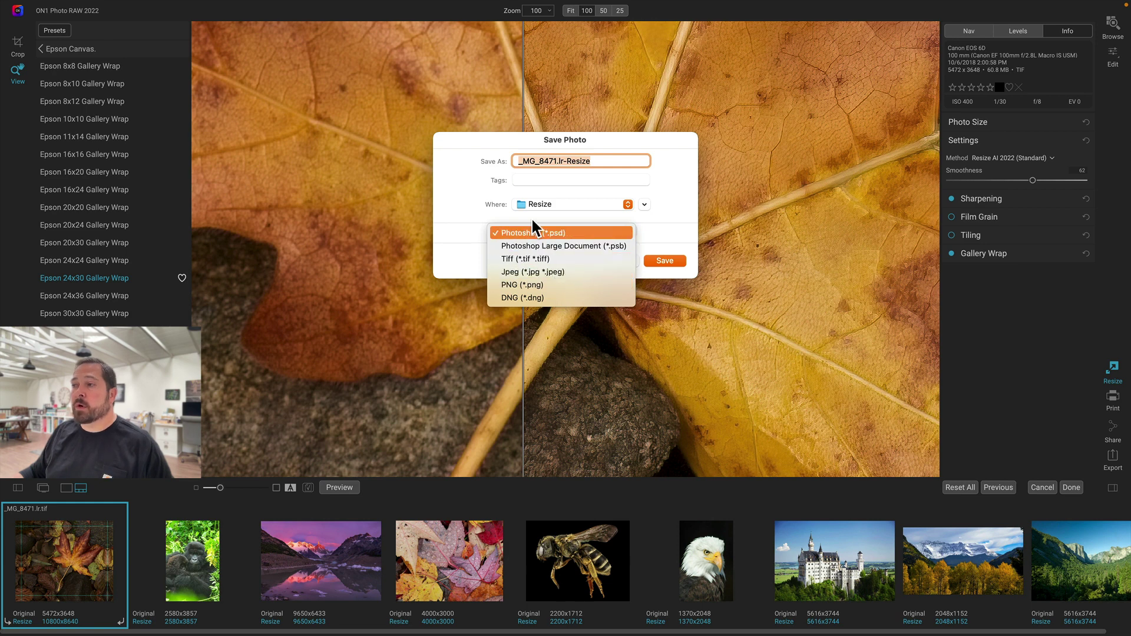
left_click(458, 188)
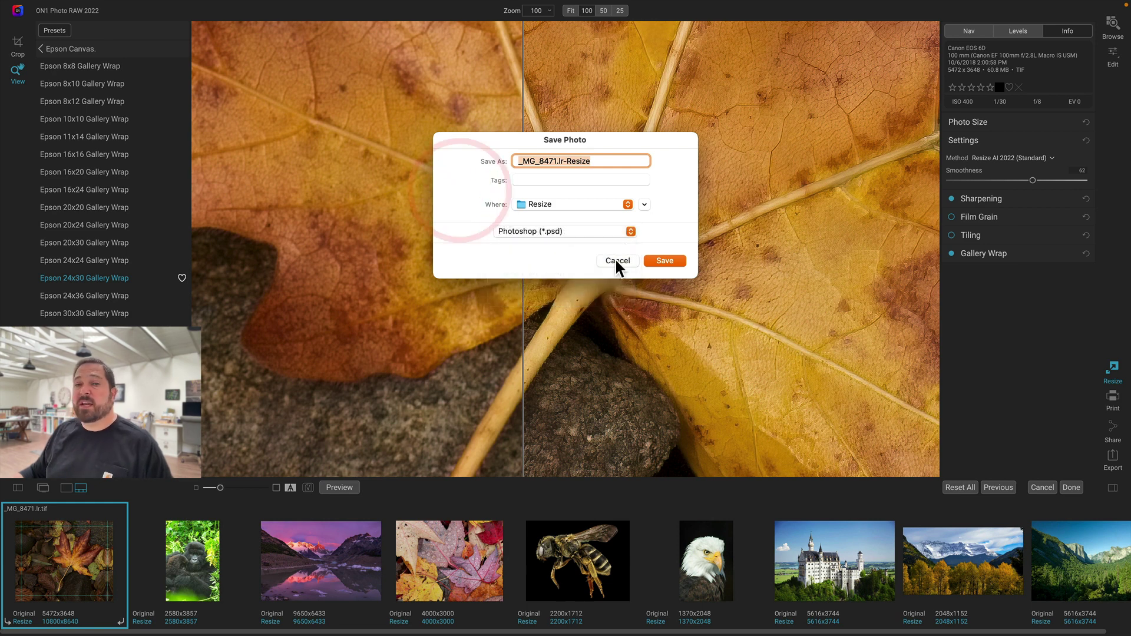
left_click(615, 259)
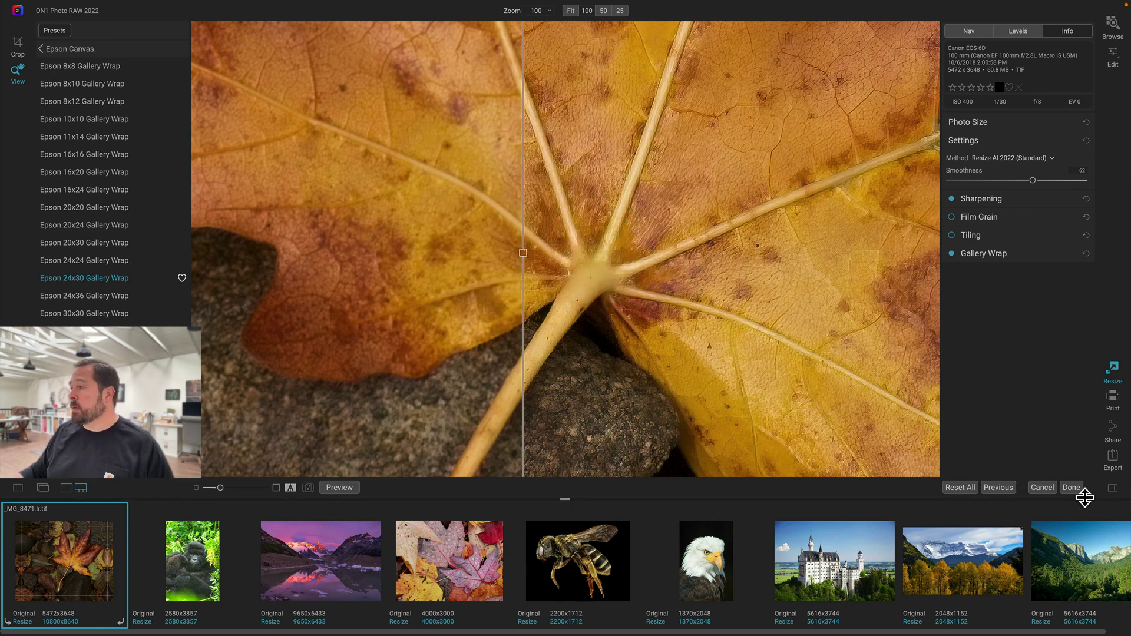
left_click(1112, 457)
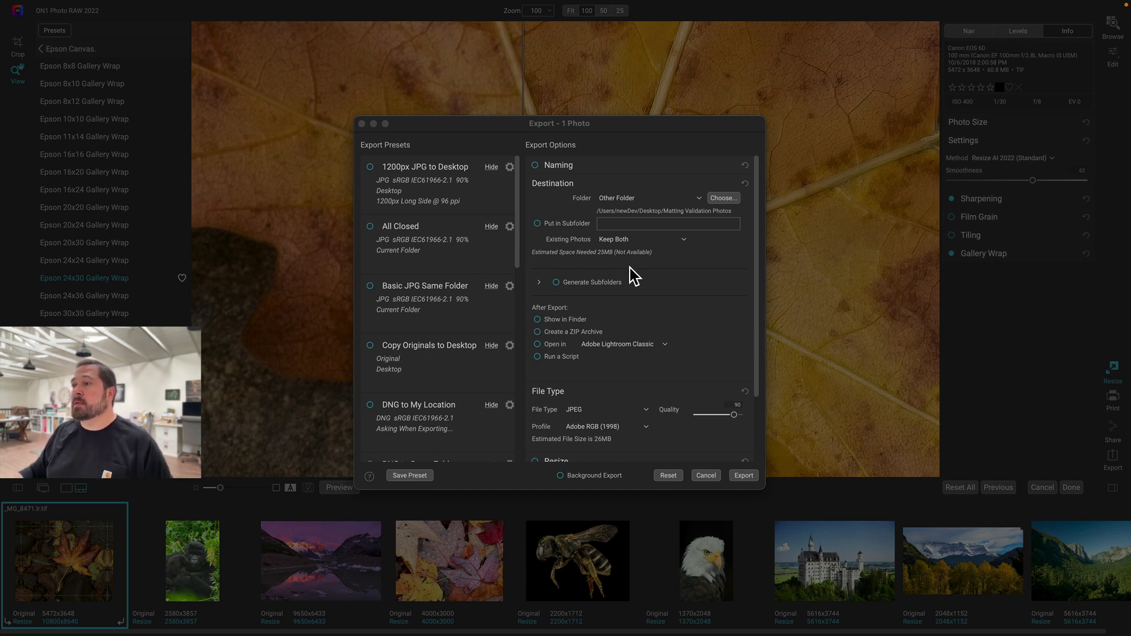
Scroll the Export Options to review the Naming and Destination Folder settings
scroll(630, 267, "down", 3)
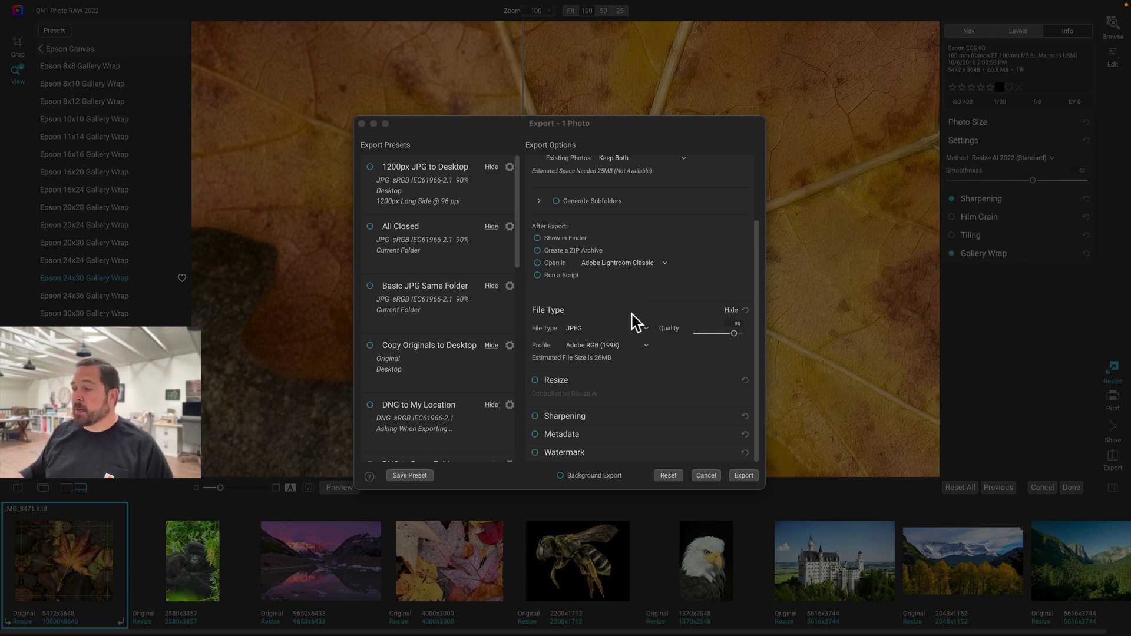
scroll(658, 364, "up", 6)
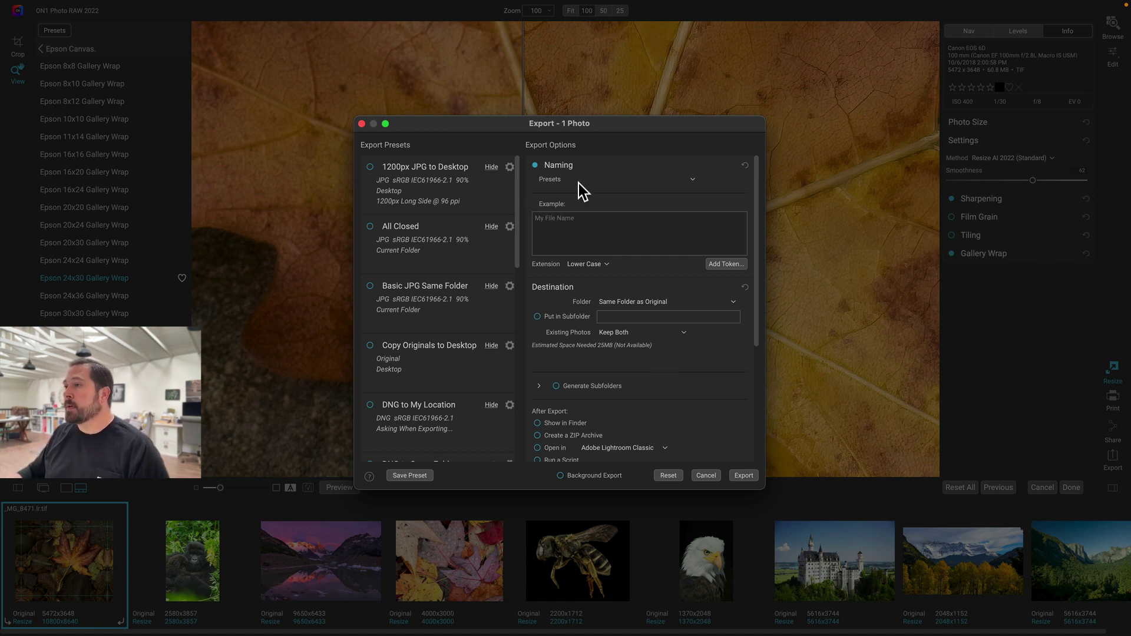
Name the export as the original filename followed by '-Resize'
left_click(719, 264)
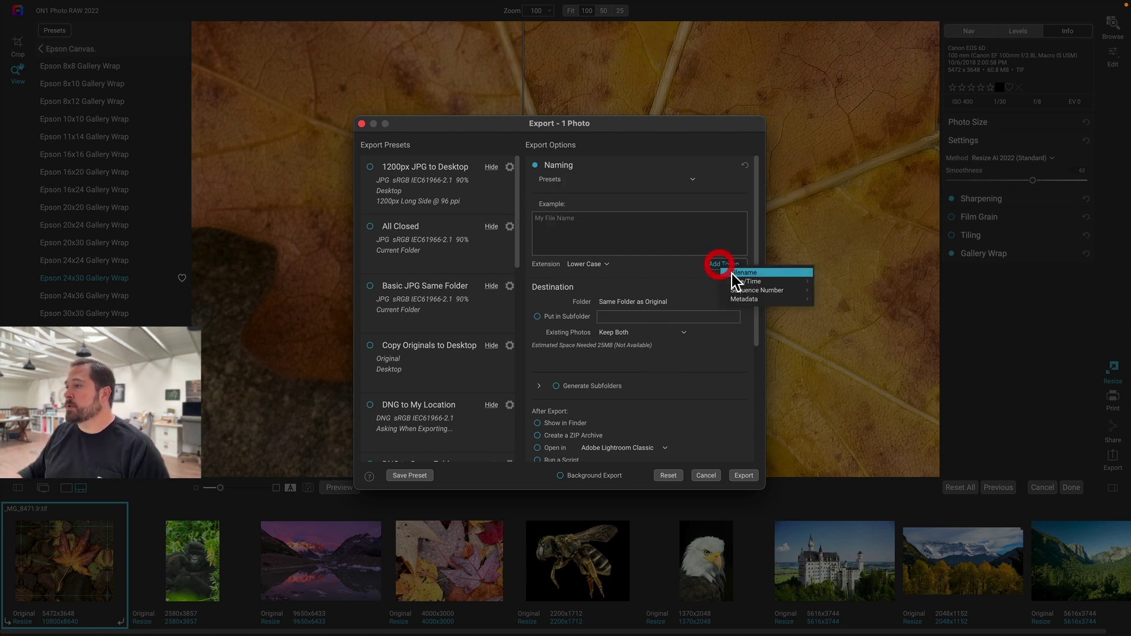
mouse_move(759, 273)
left_click(827, 274)
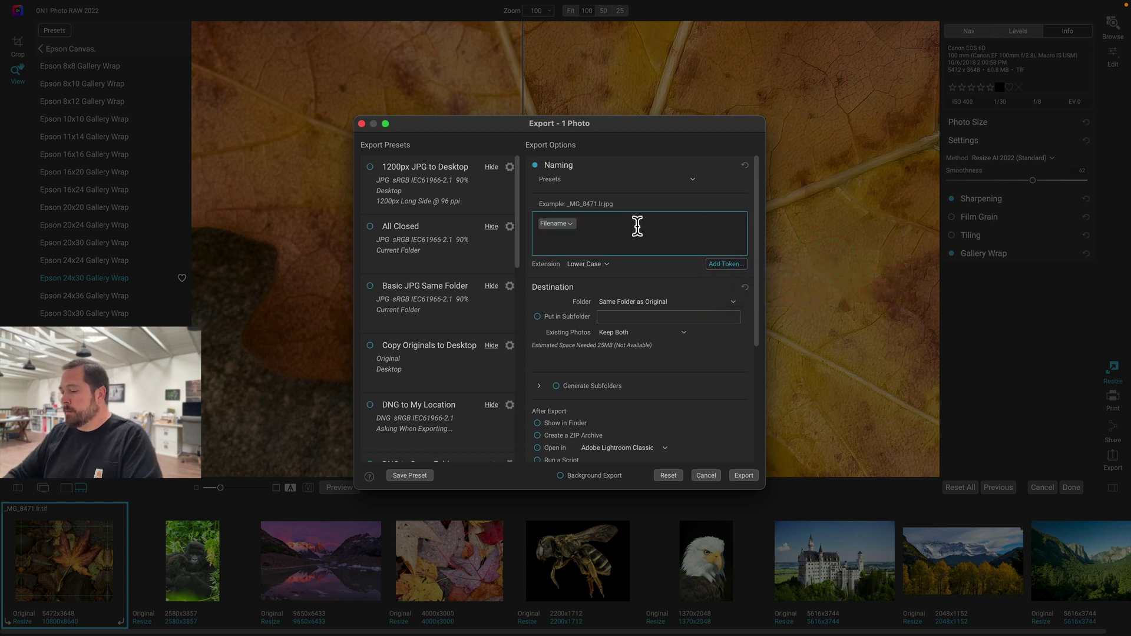
type("-Re")
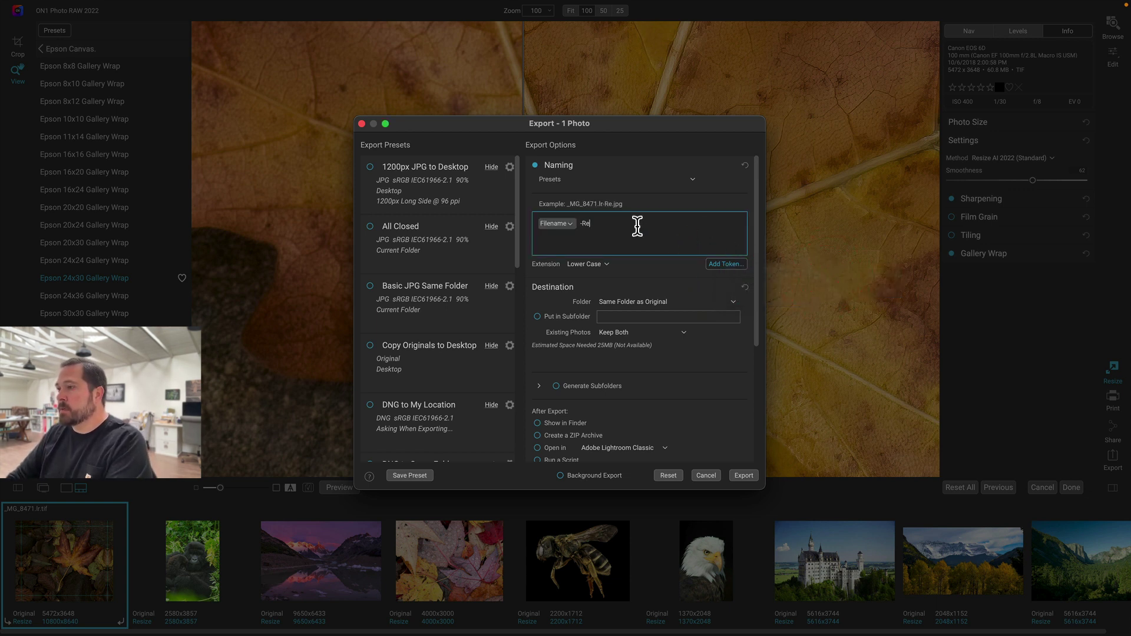
type("size")
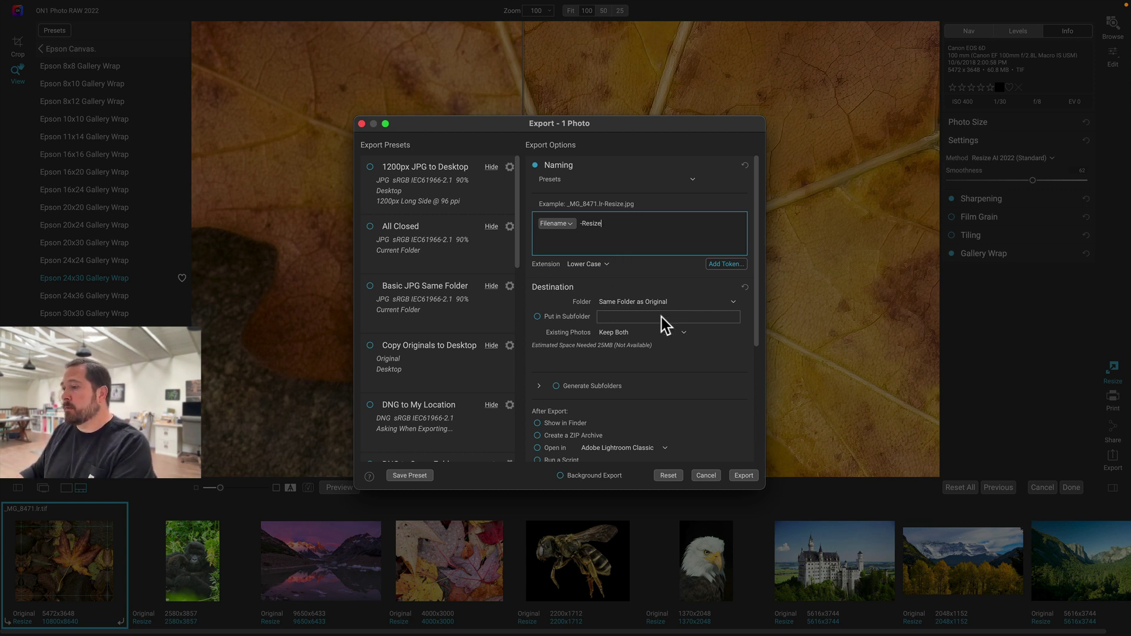
Export the photo as a TIFF without transparency and with metadata included
scroll(661, 333, "down", 2)
scroll(660, 333, "down", 6)
left_click(626, 328)
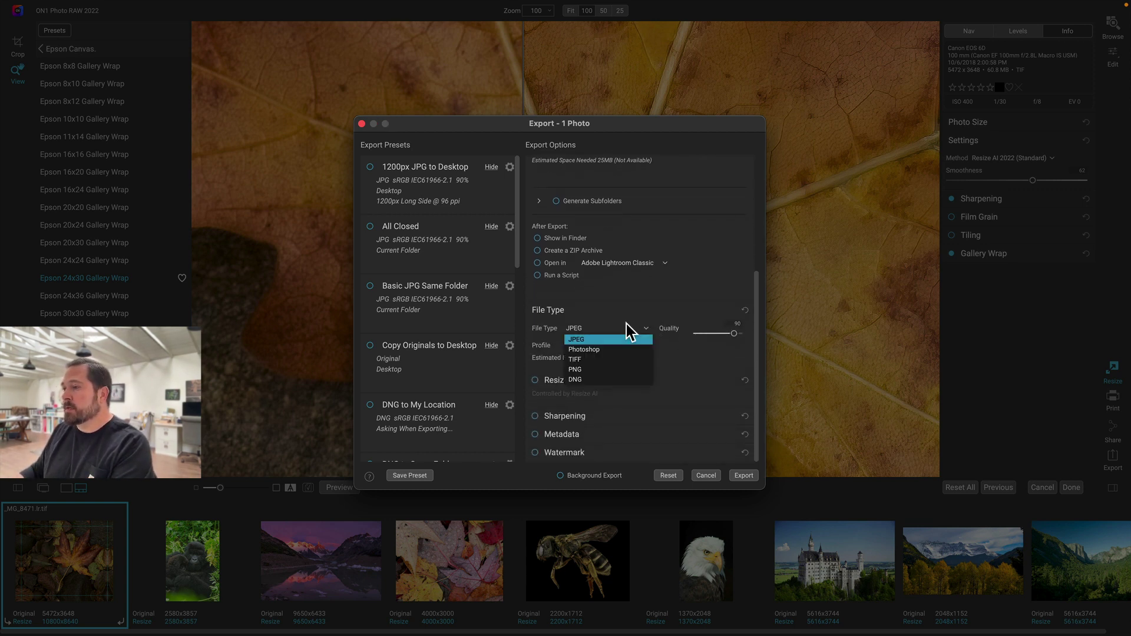
left_click(623, 360)
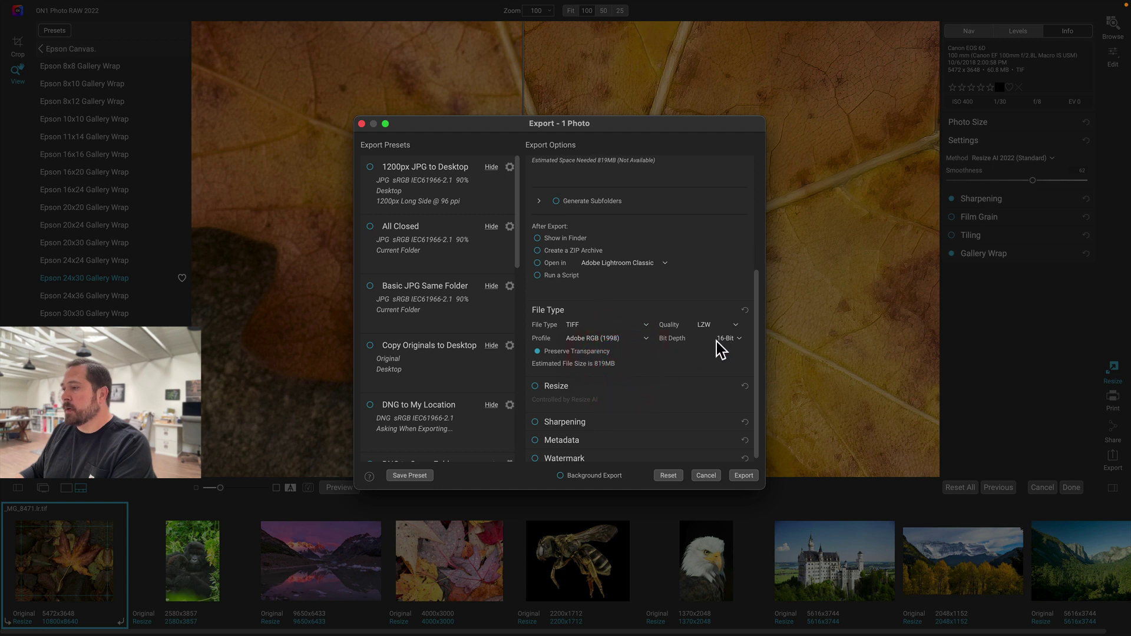
left_click(538, 351)
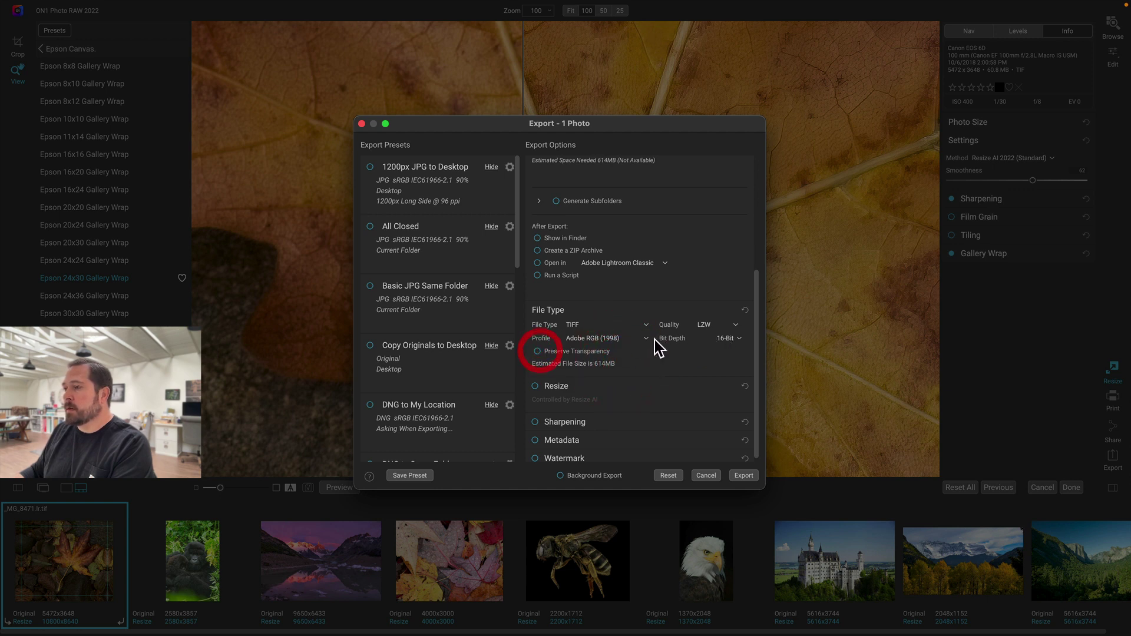
scroll(659, 348, "down", 1)
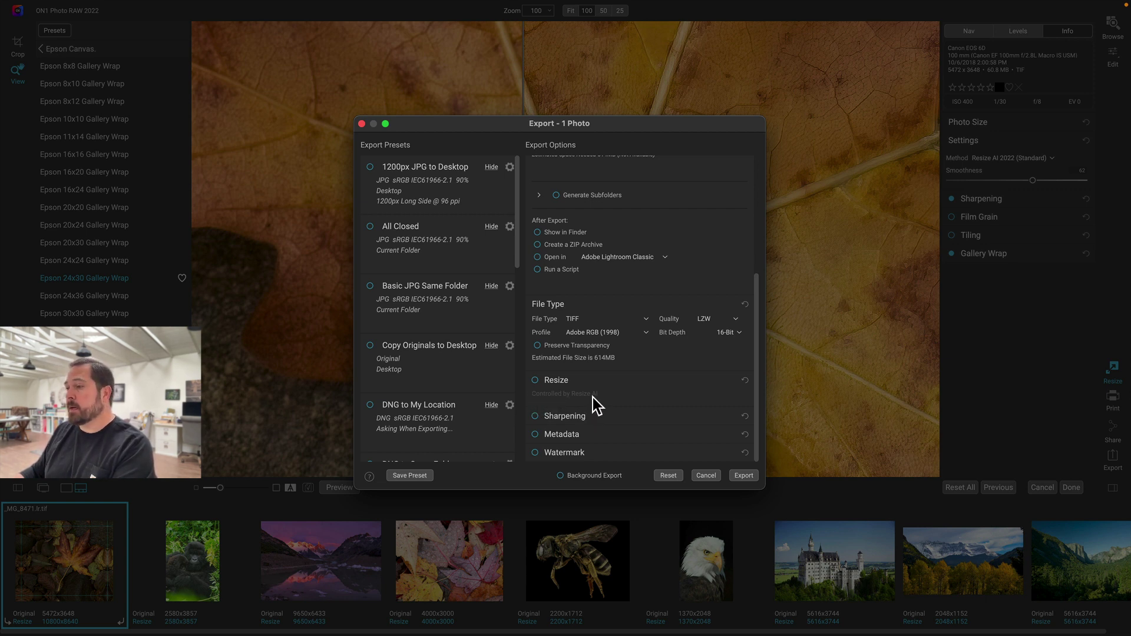
left_click(535, 434)
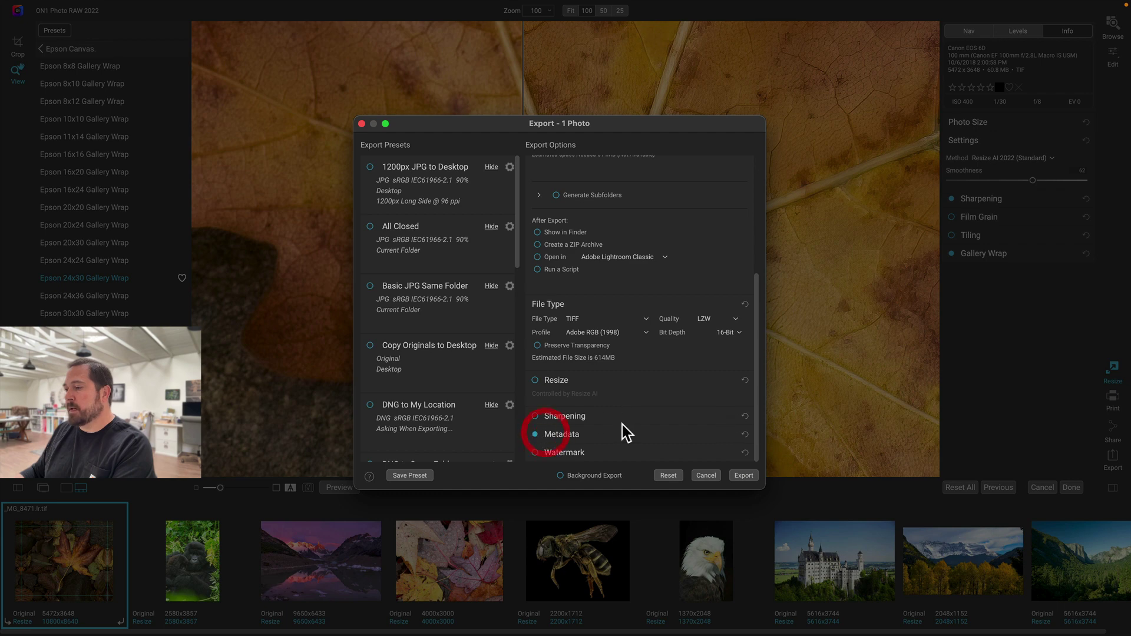
left_click(743, 476)
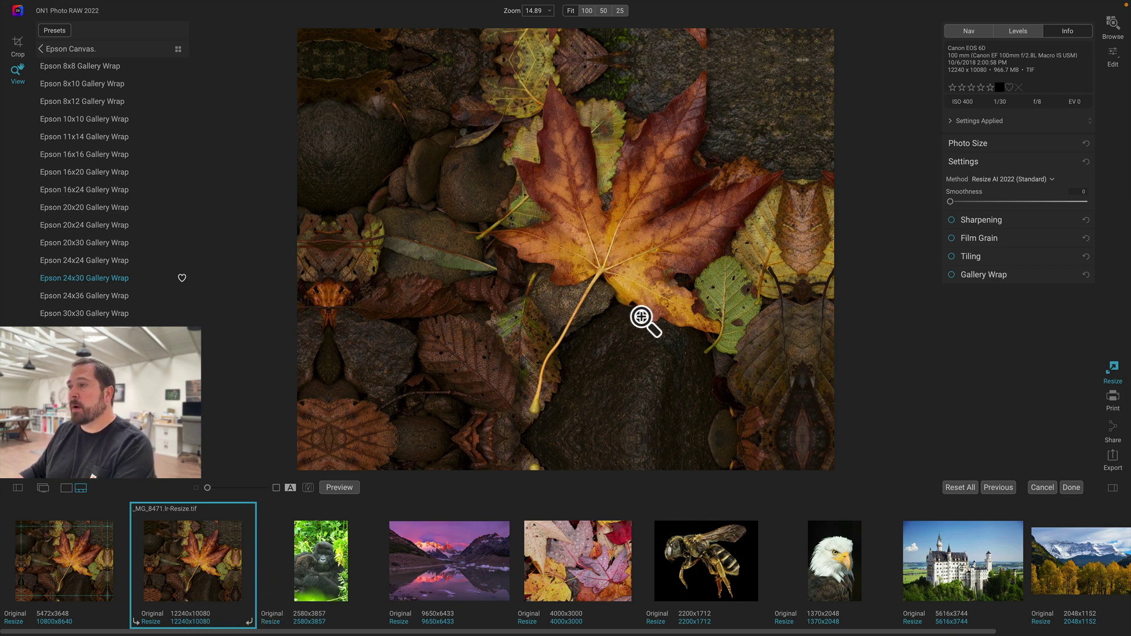
Review the exported image, then switch to Browse to find _MG_8471-Resize.tif
left_click(626, 258)
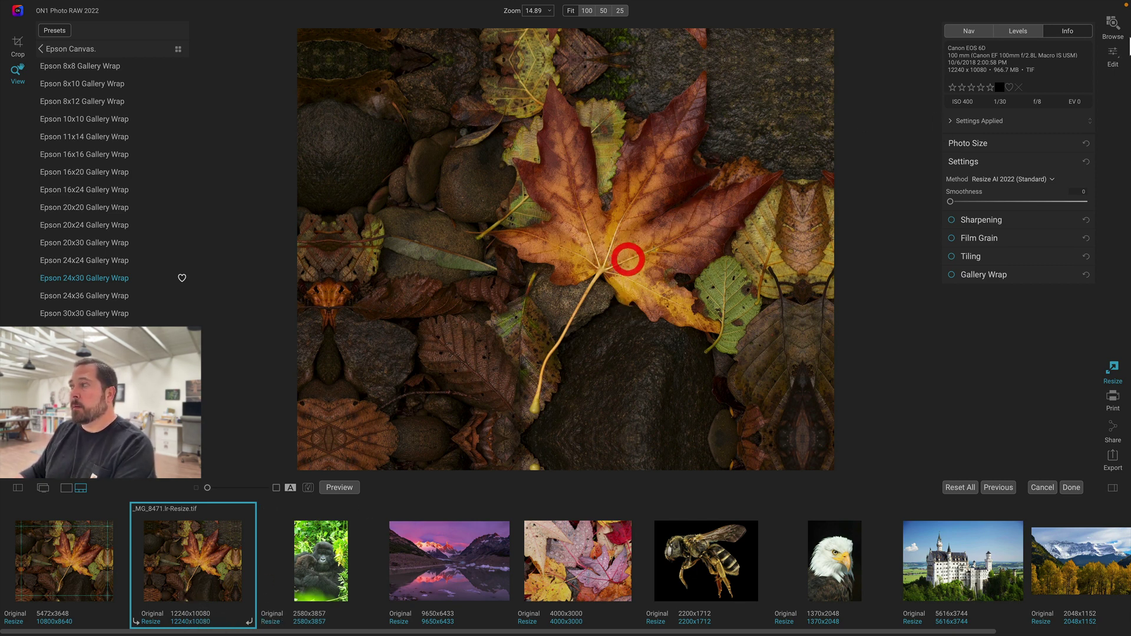
left_click(1113, 23)
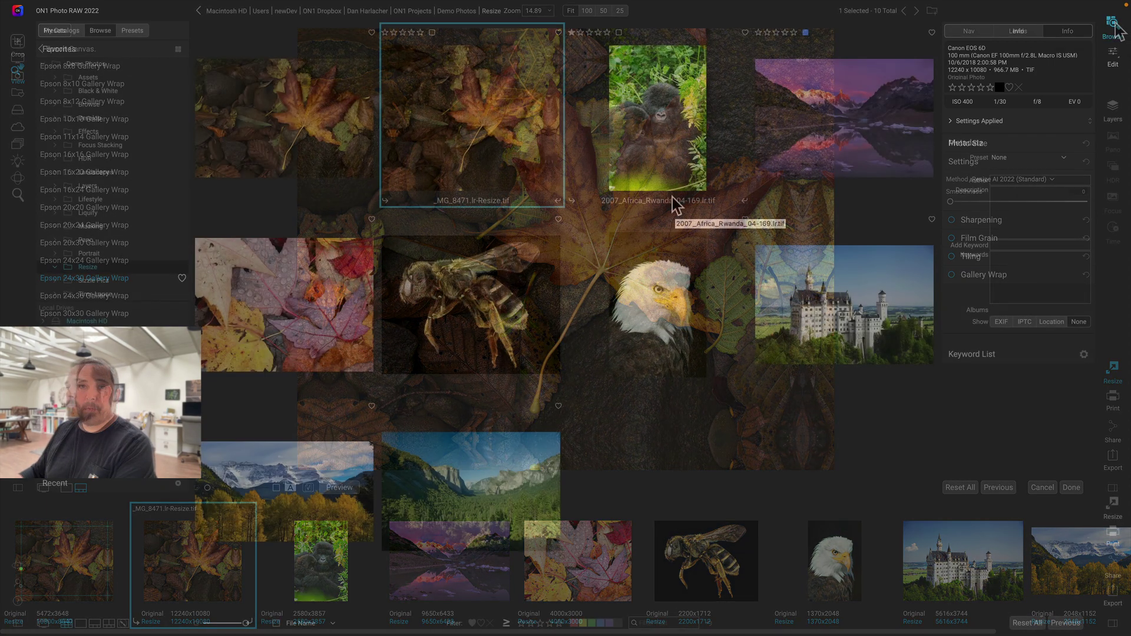